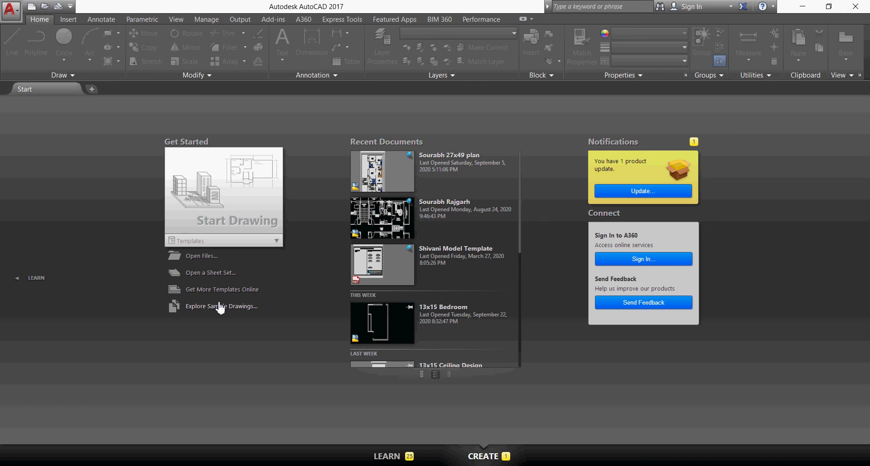
Start a new drawing from the start page.
click(254, 197)
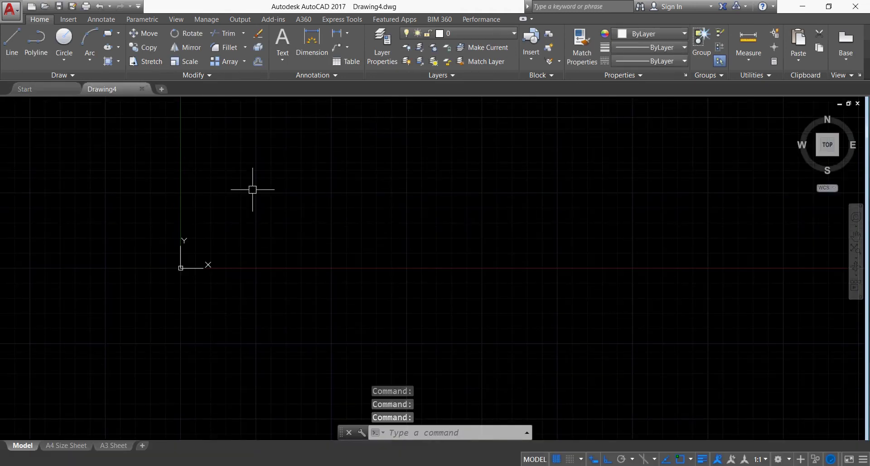
middle_drag(234, 207, 229, 272)
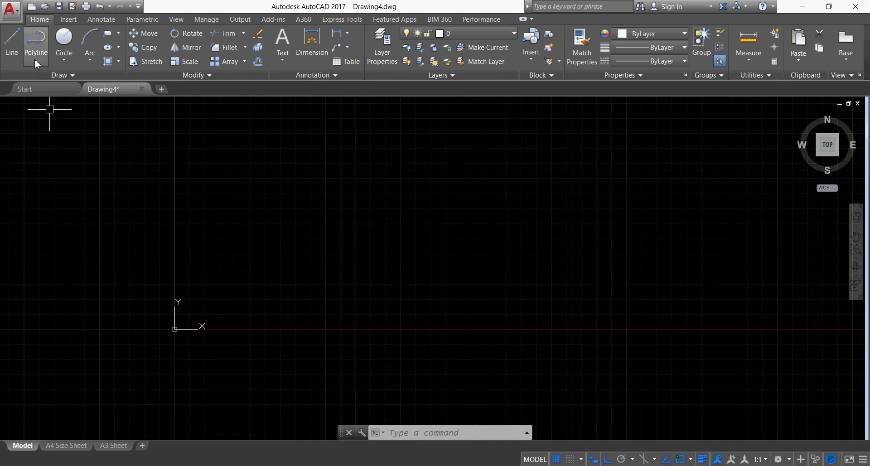
Search the application's commands for "poly" and clear the search.
click(10, 10)
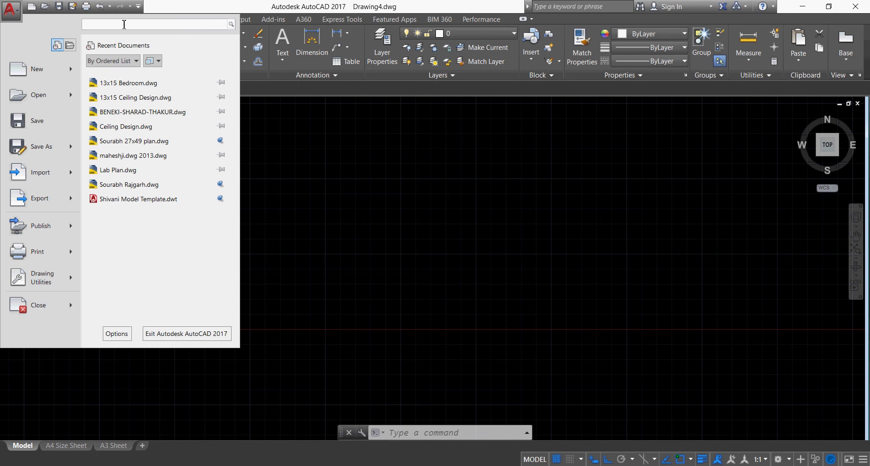
text(poly)
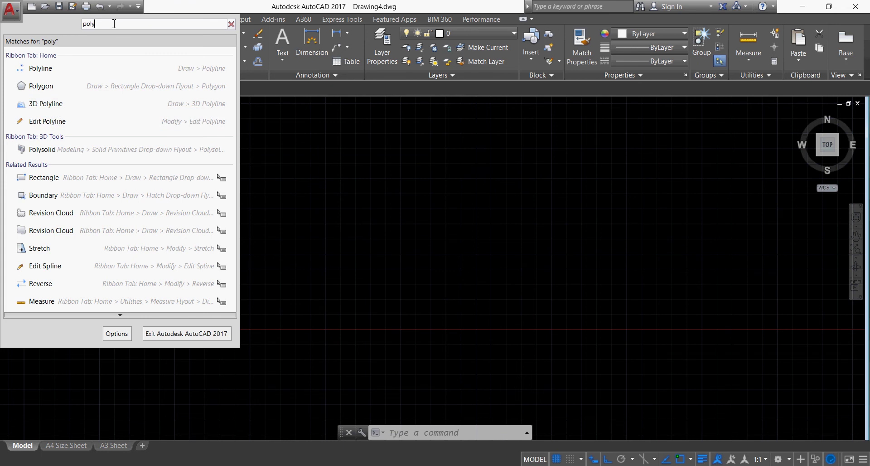
key(BackSpace)
key(BackSpace)
key(BackSpace)
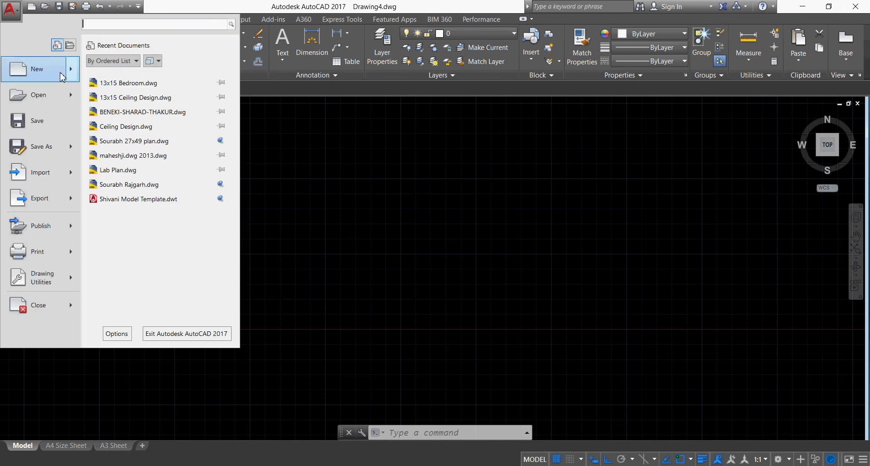
Review the file options for creating, opening and exporting drawings.
mouse_move(73, 69)
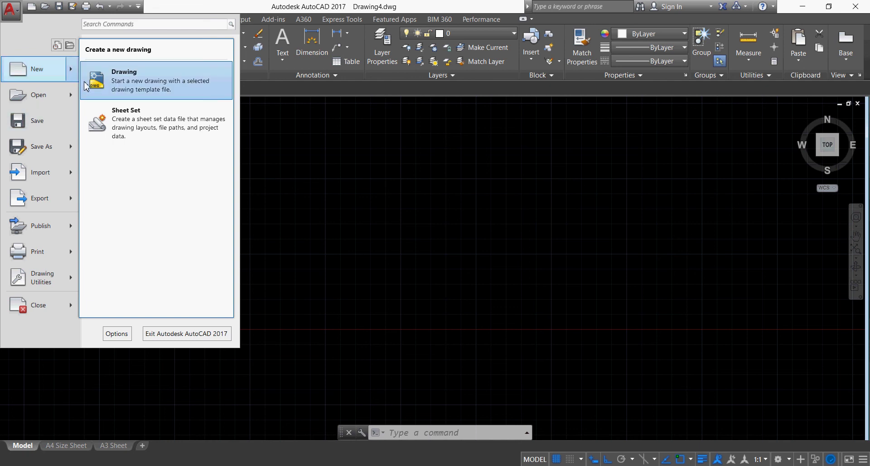
mouse_move(74, 100)
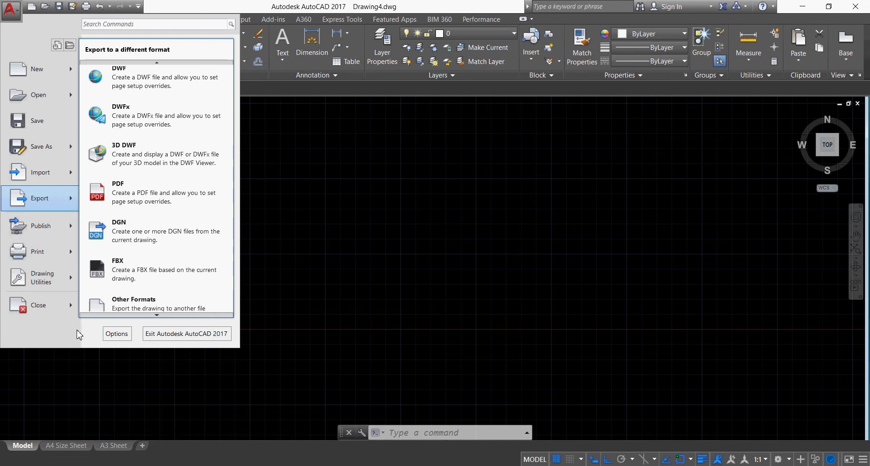
click(268, 234)
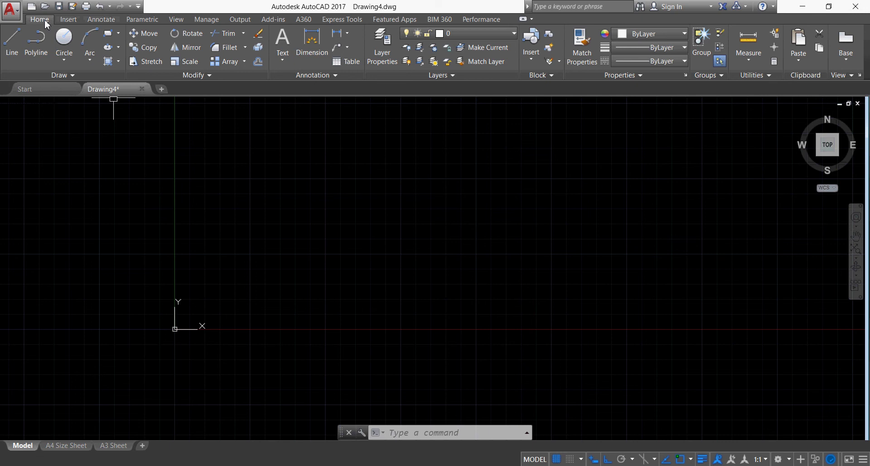
Examine the Insert, Annotate, Parametric, View, Manage, Output and Add-ins tool sets and return to the Home tools.
click(68, 20)
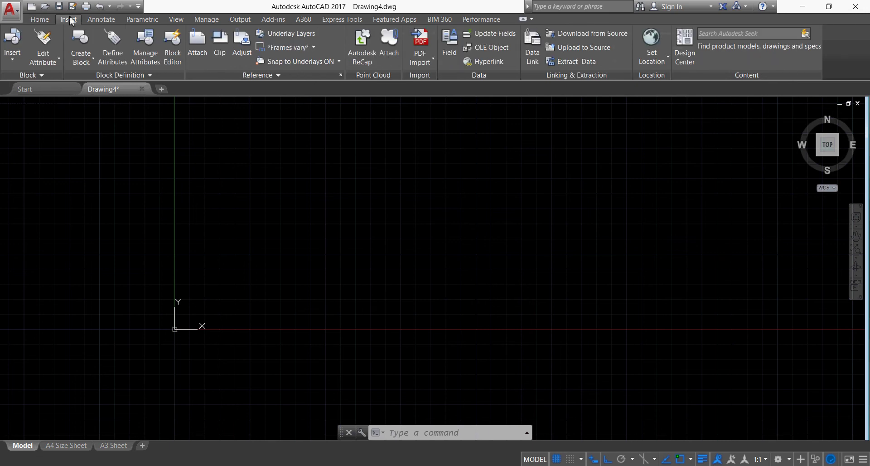
click(113, 20)
click(159, 21)
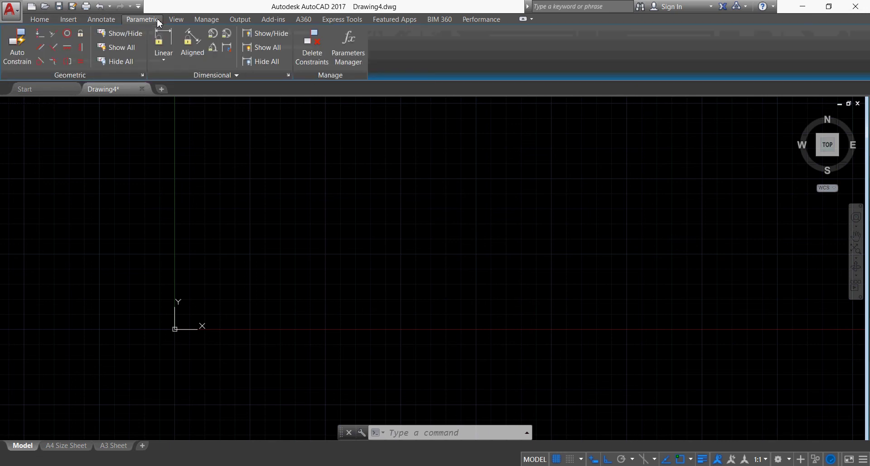
click(186, 18)
click(211, 20)
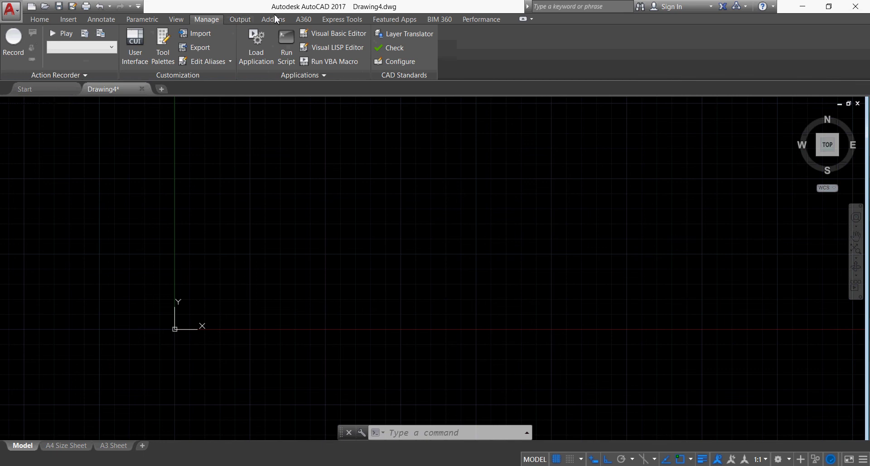
click(232, 21)
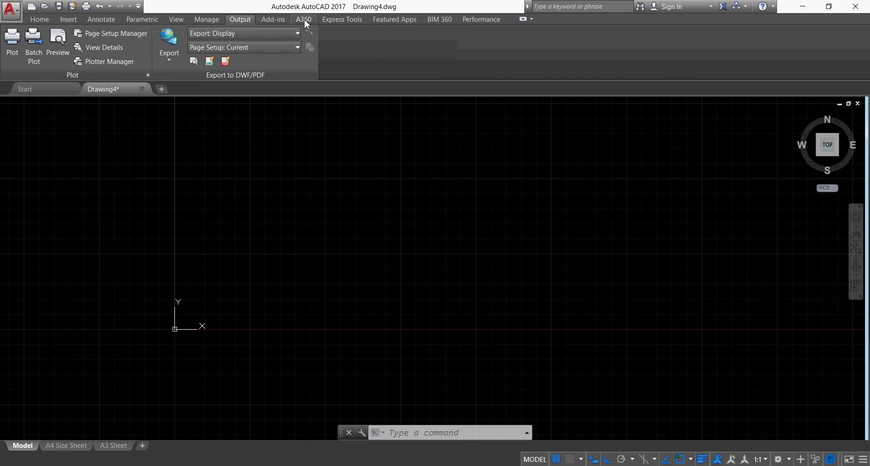
click(286, 20)
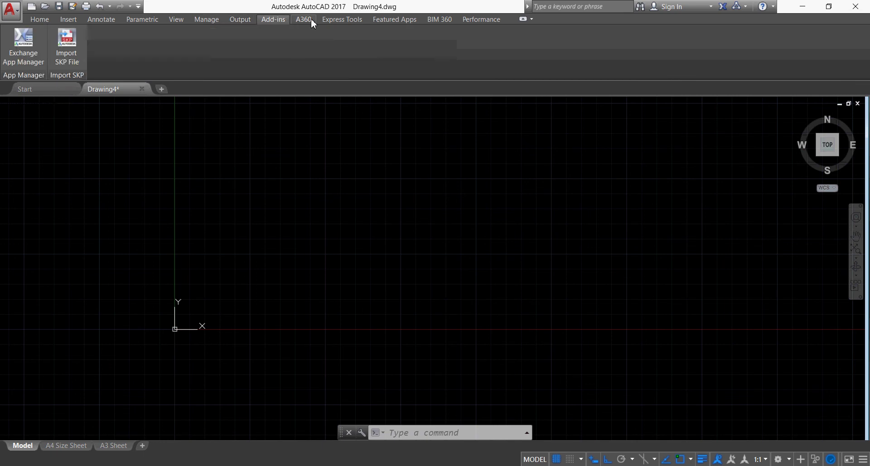
click(44, 24)
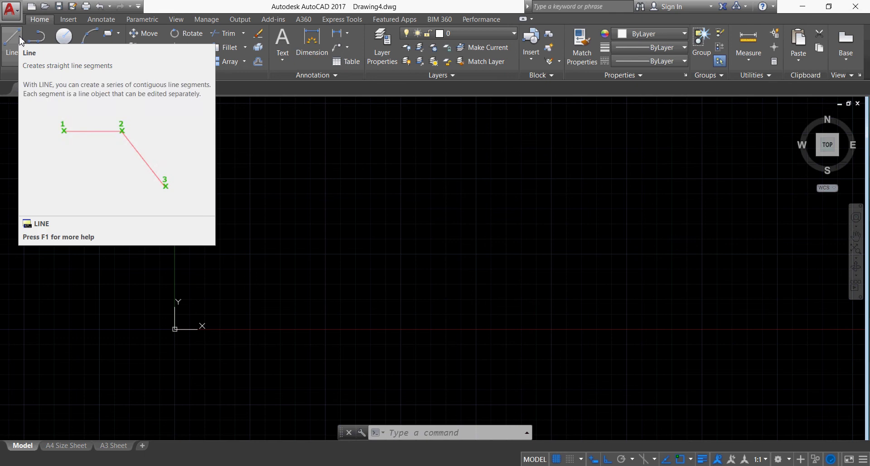
click(69, 19)
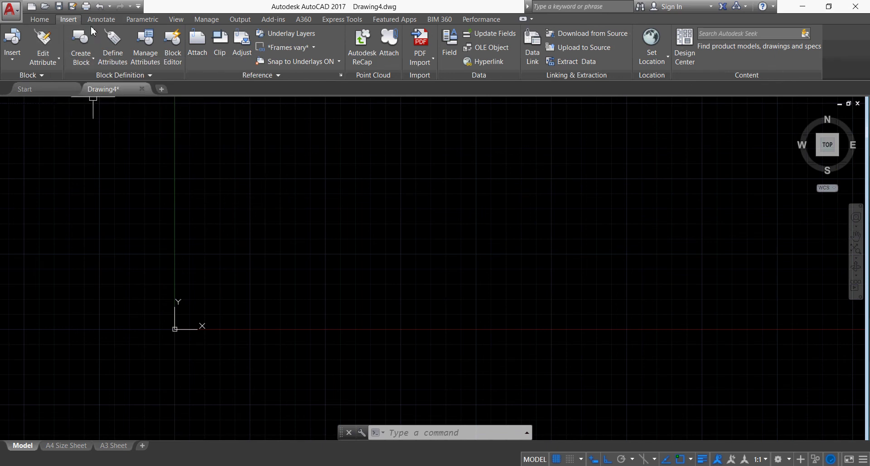
click(104, 20)
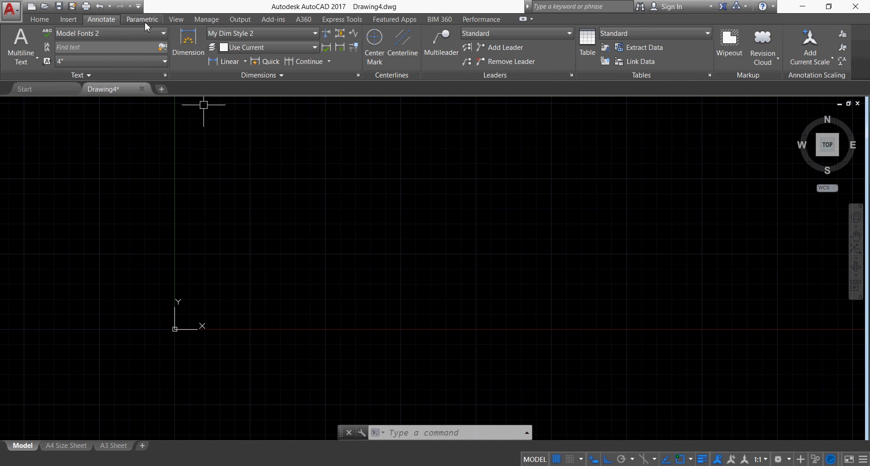
click(40, 19)
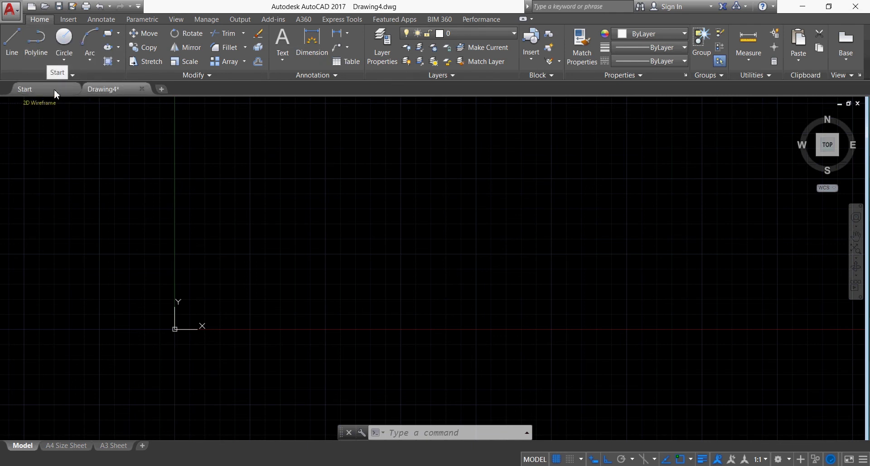
View the drawing's A4 Size Sheet layout and the Start page, and return to Drawing4.
mouse_move(131, 95)
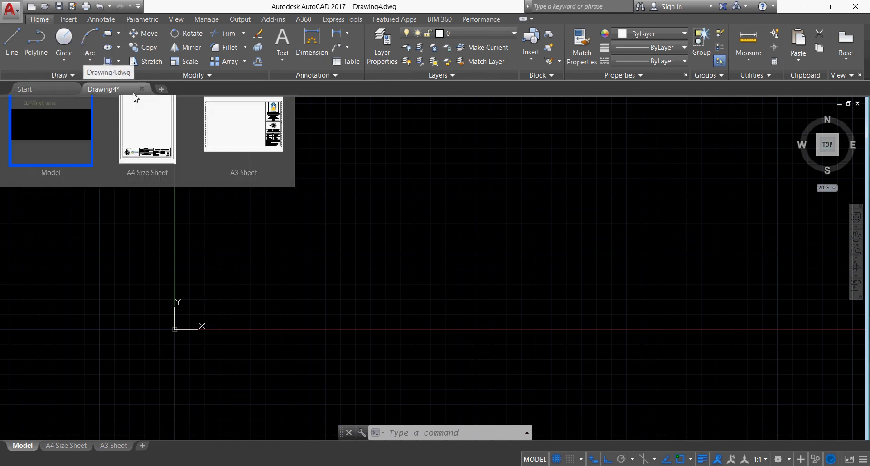
click(149, 149)
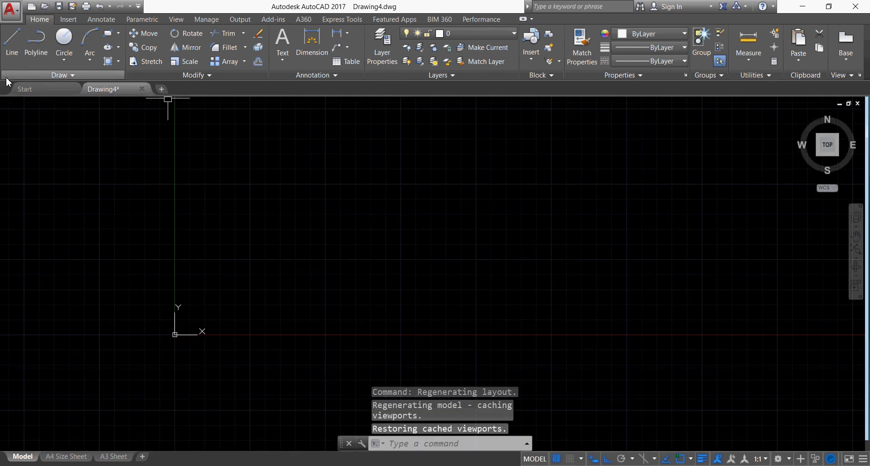
click(48, 91)
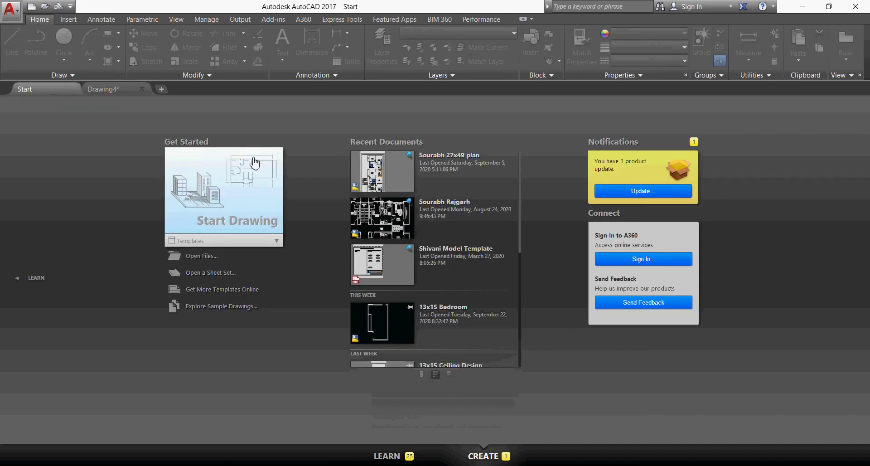
click(114, 91)
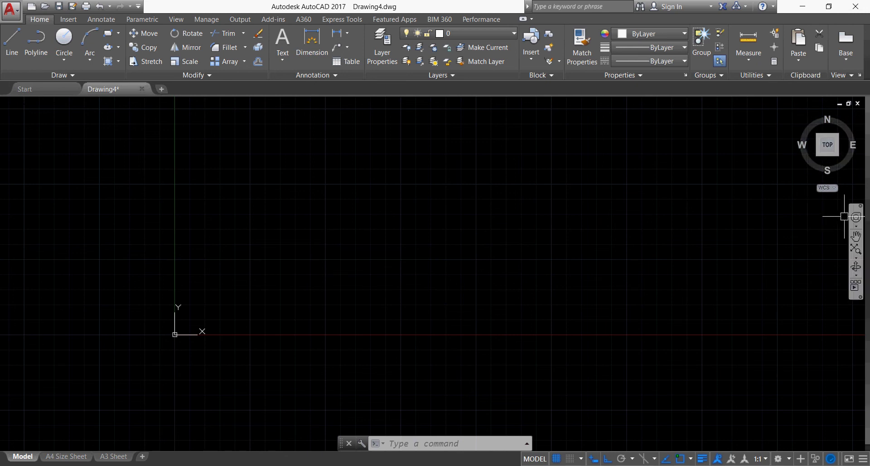
Shift the model space view slightly to the left with the Pan tool and leave the command.
click(856, 235)
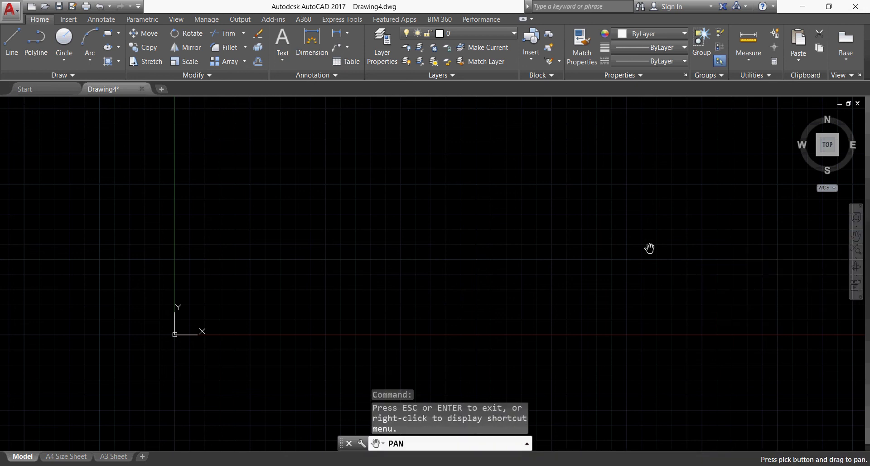
mouse_move(651, 246)
mouse_down()
mouse_move(495, 291)
mouse_move(588, 109)
mouse_move(654, 422)
mouse_move(602, 253)
mouse_up()
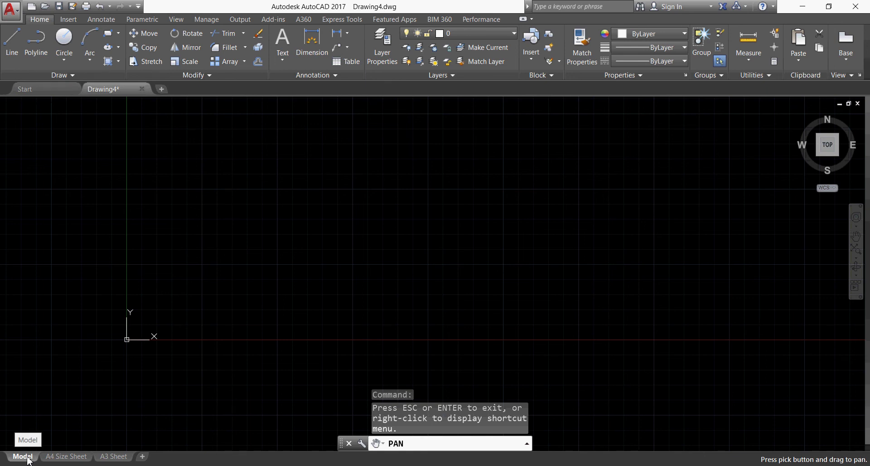
mouse_move(62, 458)
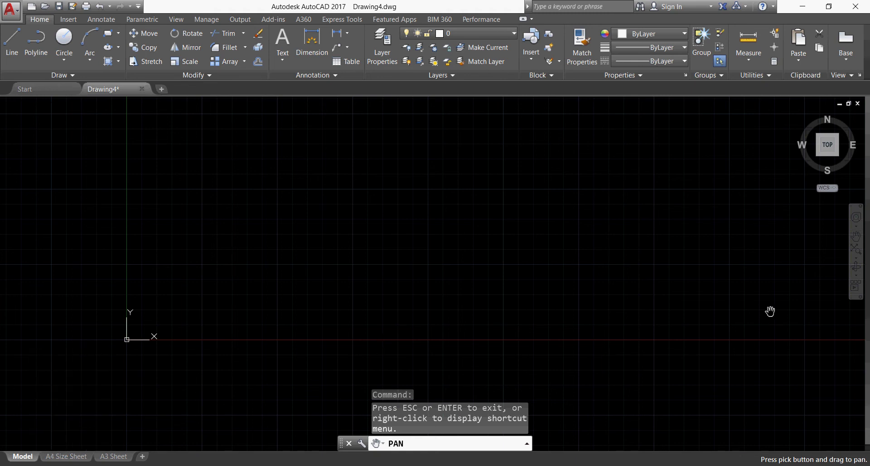
key(Escape)
key(Escape)
key(Escape)
Inspect the A4 Size Sheet and A3 Sheet layouts and return to model space.
click(67, 446)
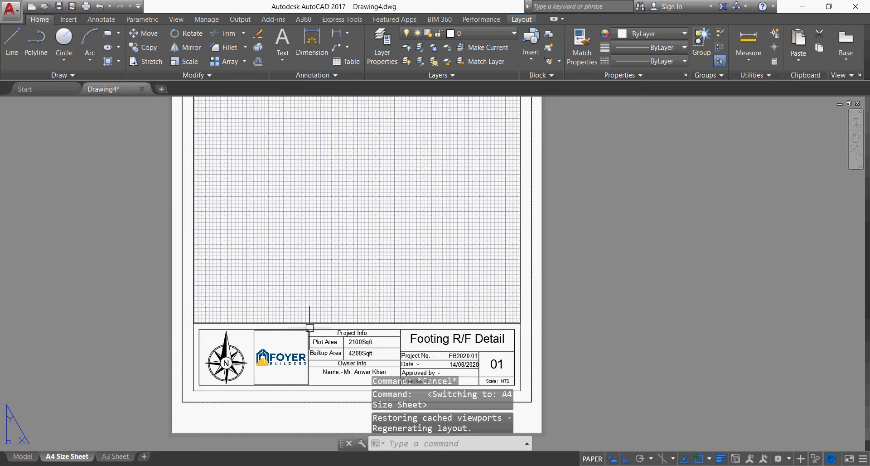
scroll(413, 320, up, 2)
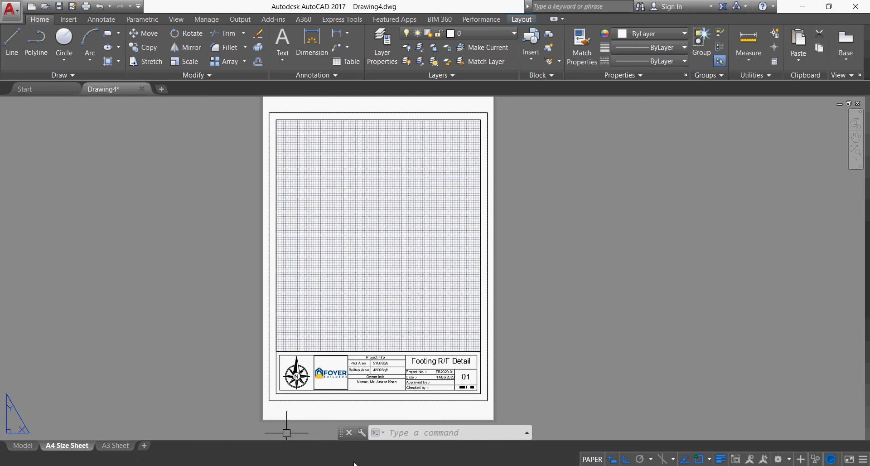
click(119, 447)
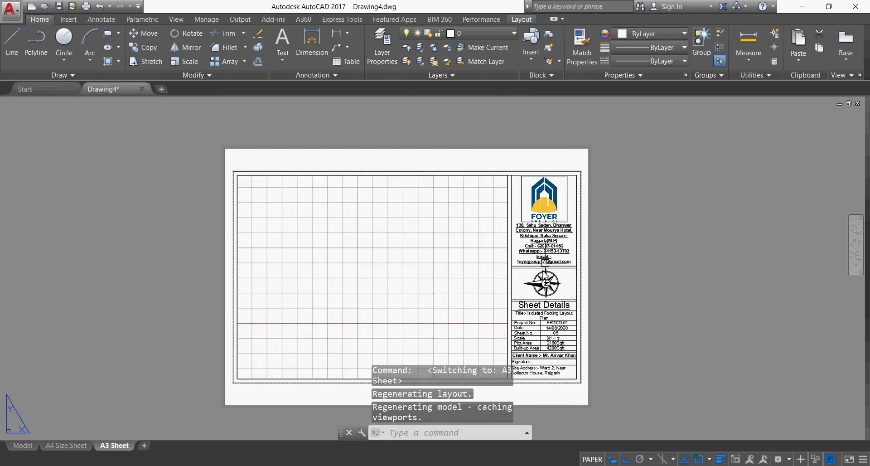
scroll(536, 262, up, 3)
scroll(456, 326, down, 3)
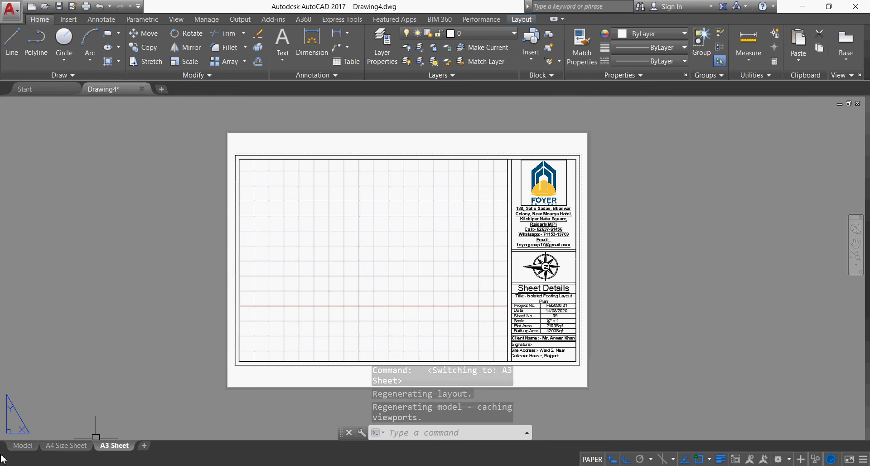
click(23, 446)
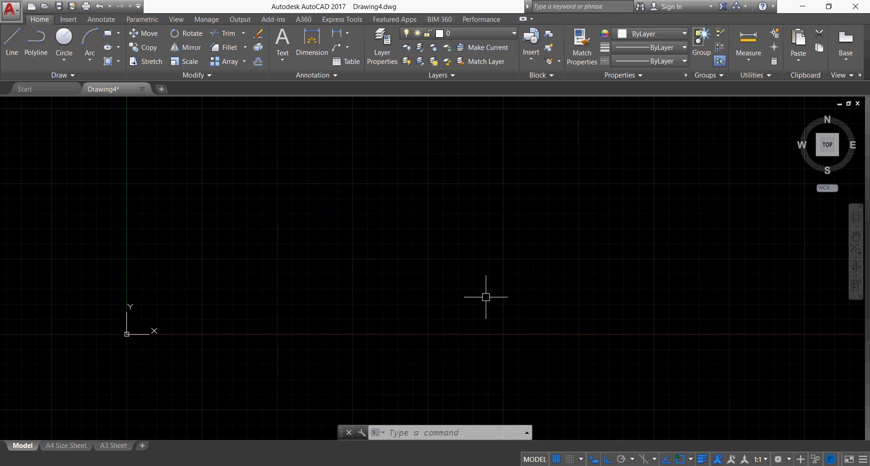
Turn the drawing grid off and back on twice.
click(556, 458)
click(557, 458)
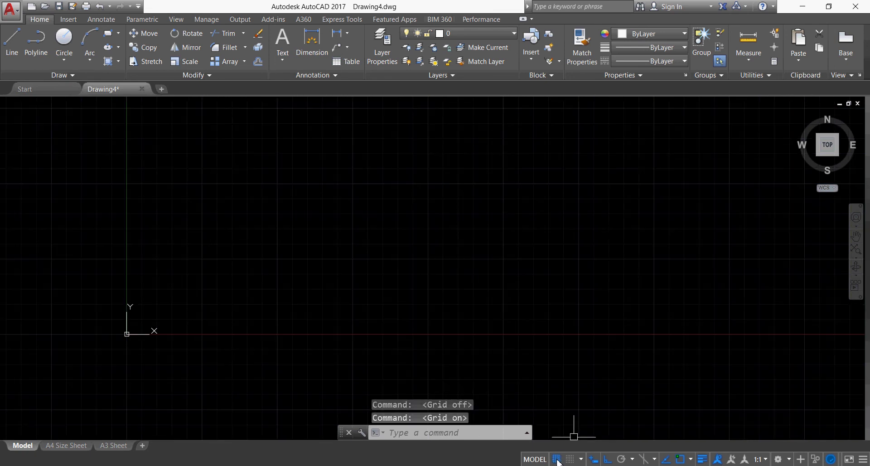
click(557, 458)
click(556, 459)
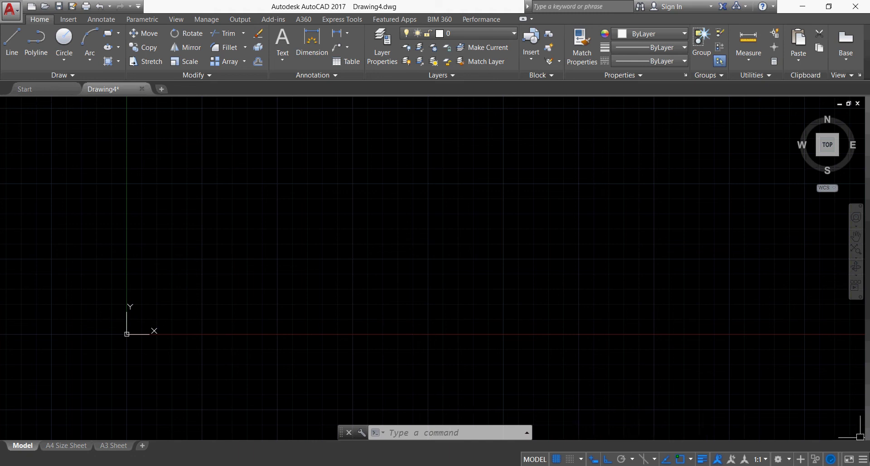
mouse_move(525, 465)
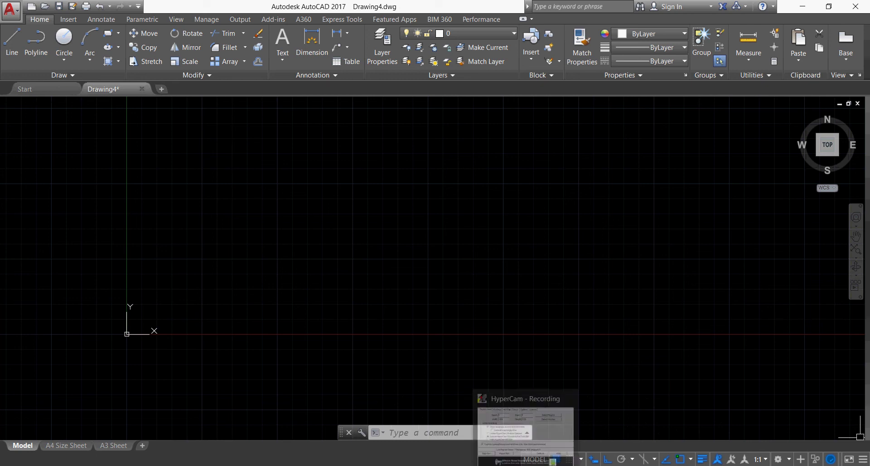